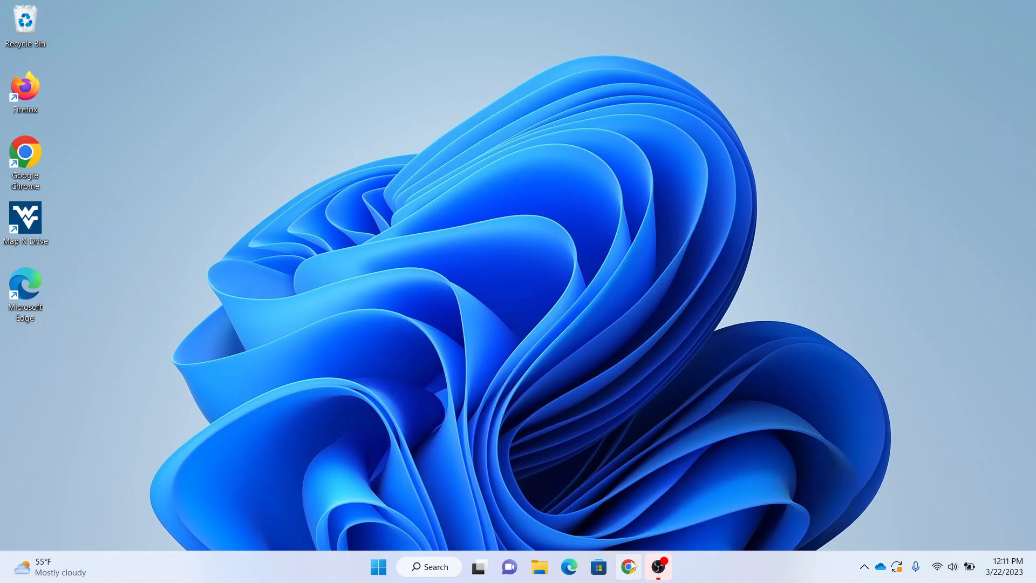
# Launch Google Chrome from the taskbar to get a blank New Tab page.
pyautogui.click(632, 565)
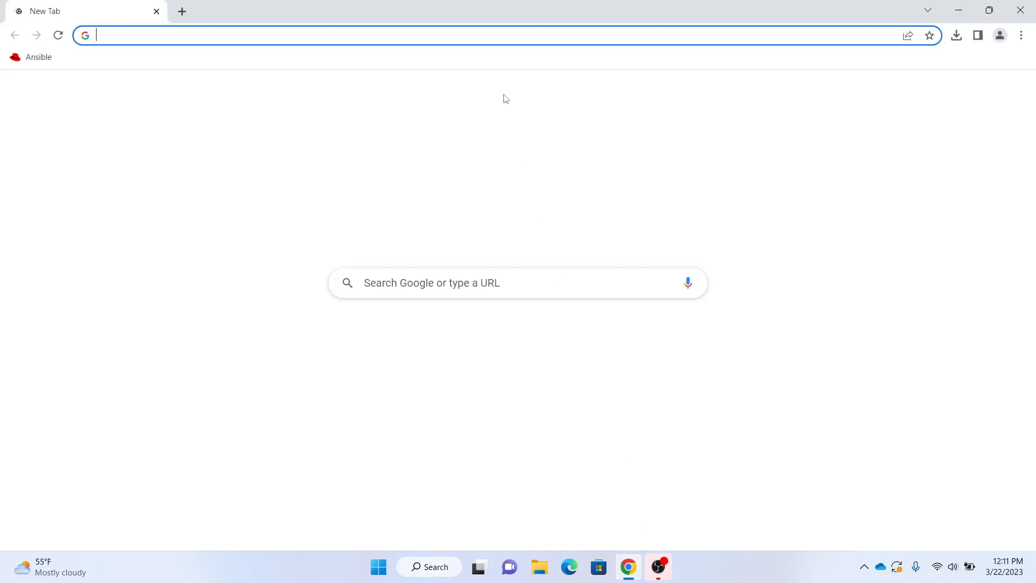
# Load globus.org/globus-connect-personal and go to the 'Globus Connect Personal for Windows' install guide.
pyautogui.write('https://www.globus.org/globus-connect-personal')
pyautogui.press('Return')
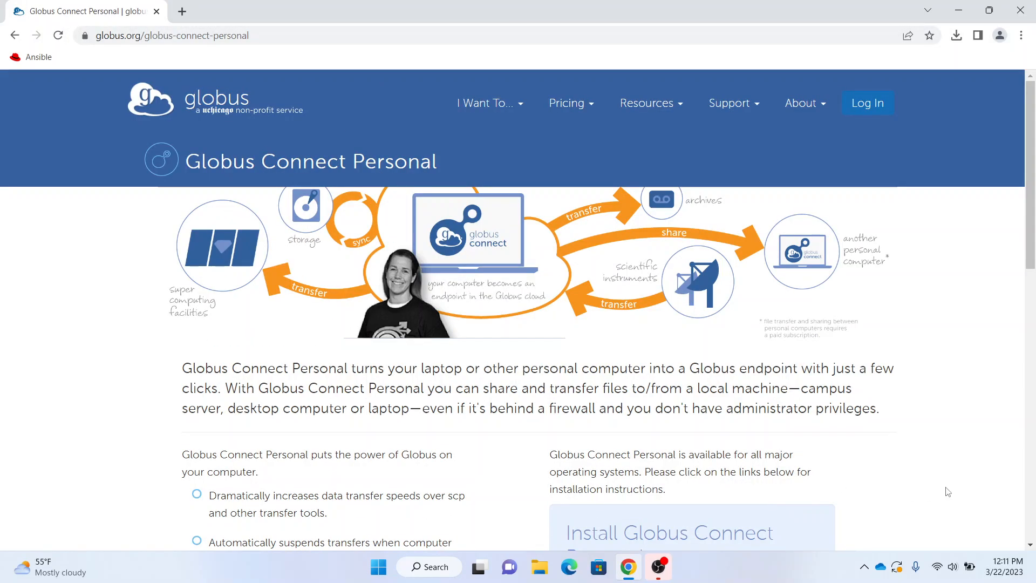
pyautogui.scroll(-2, 947, 492)
pyautogui.scroll(-4, 948, 492)
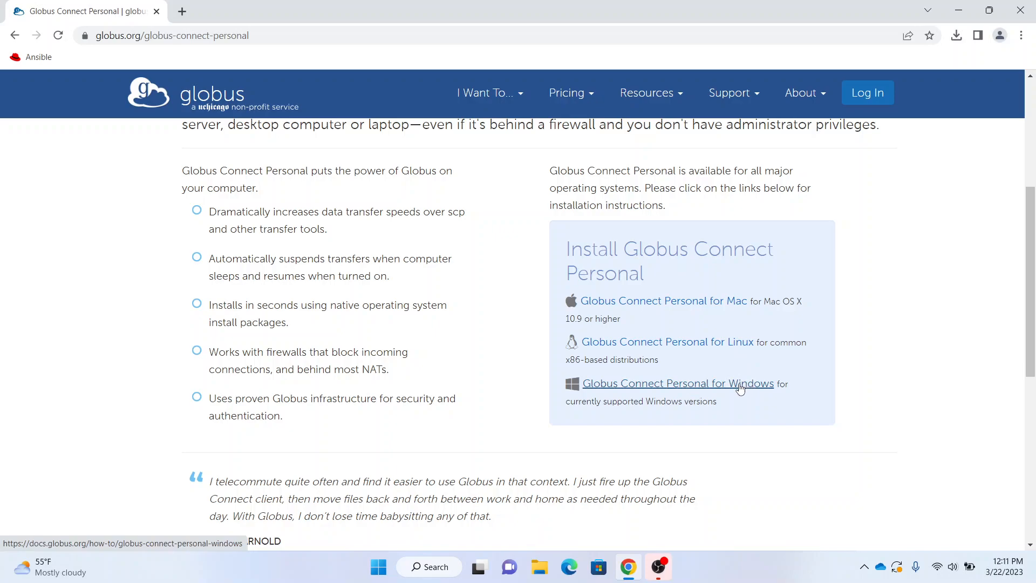
pyautogui.click(701, 384)
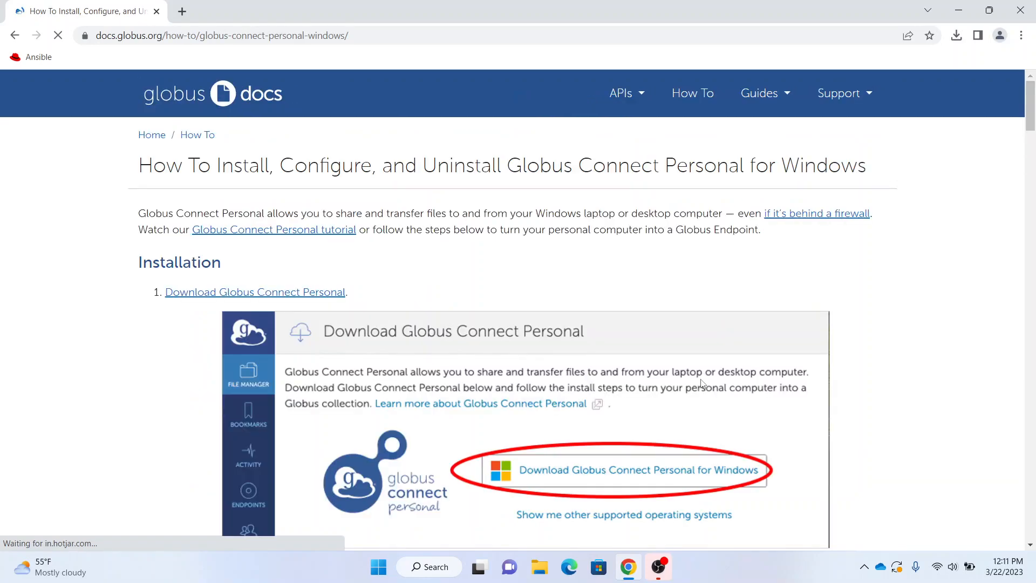
pyautogui.scroll(-1, 701, 384)
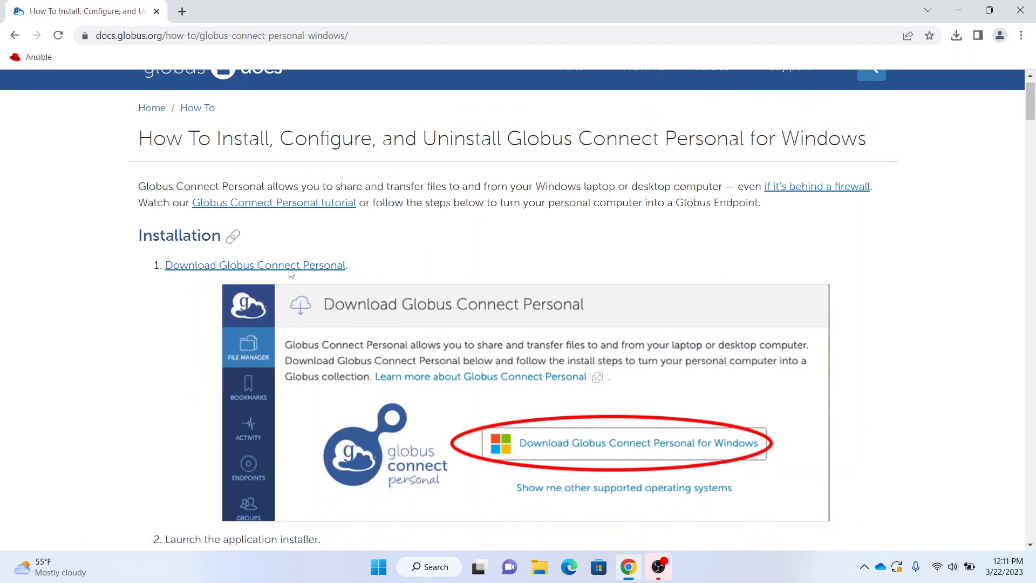
# Go to the download page and sign in through West Virginia University with the account username and password.
pyautogui.click(259, 265)
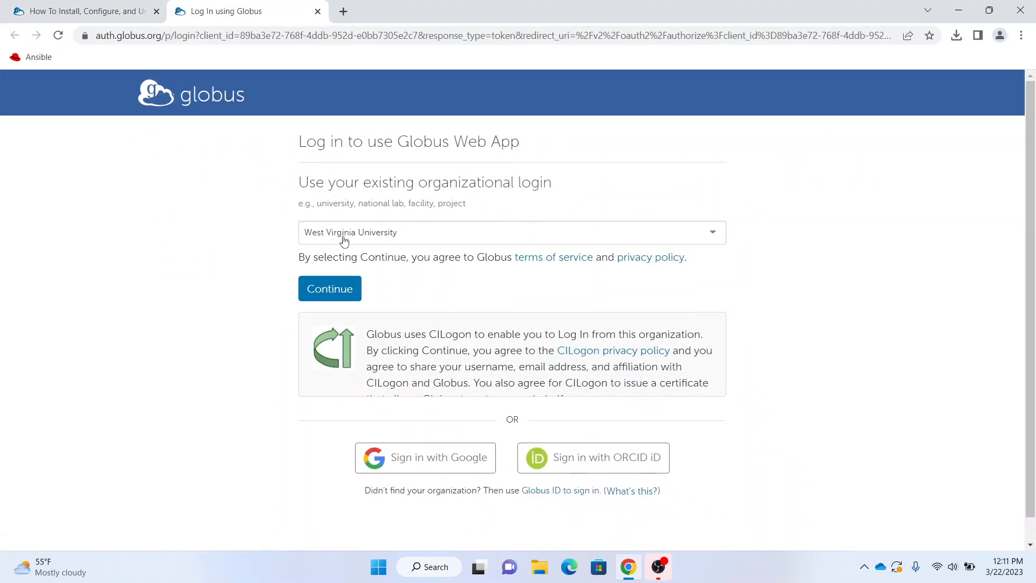
pyautogui.click(330, 296)
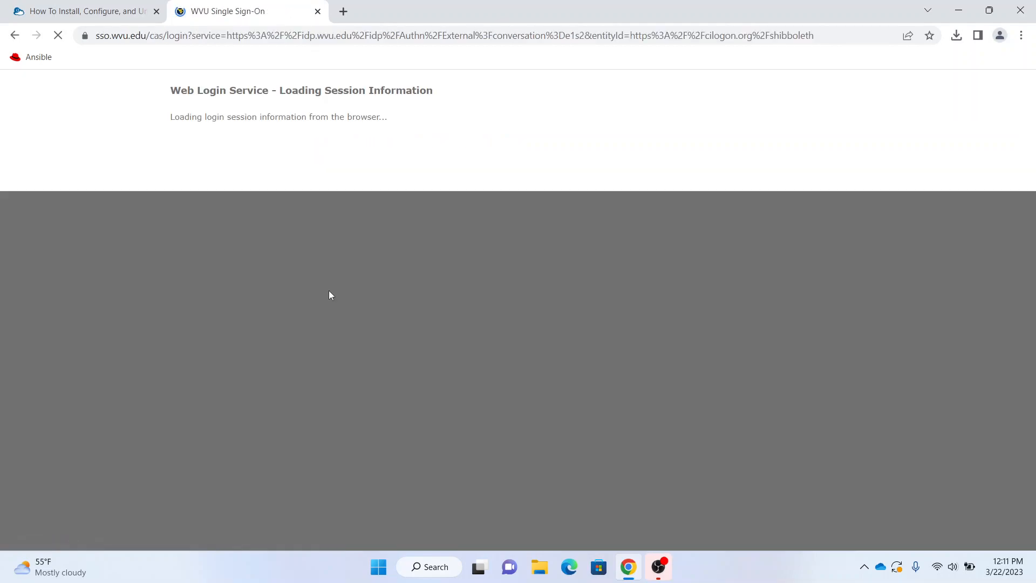
pyautogui.press('Tab')
pyautogui.write('•••••••••')
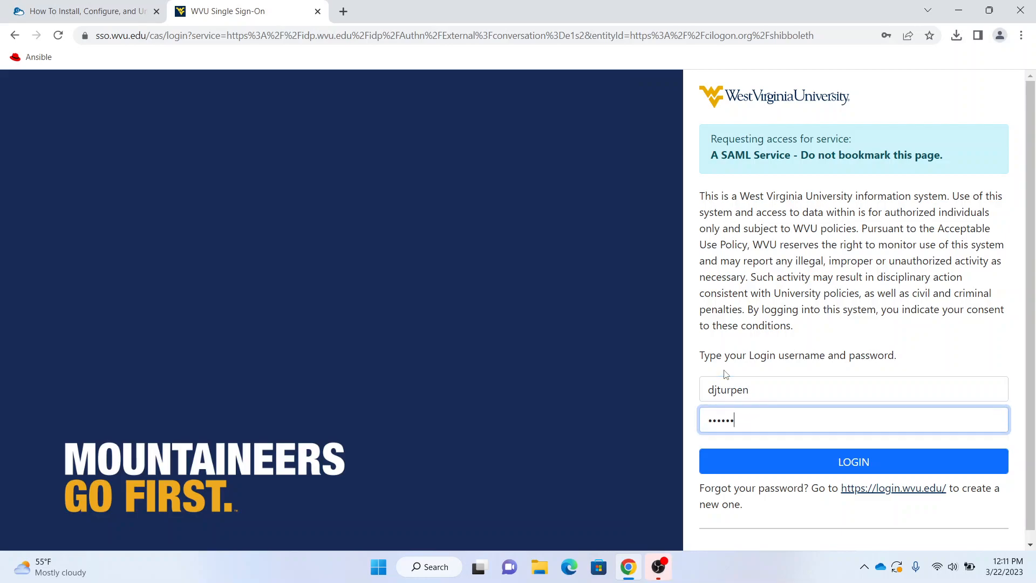
pyautogui.write('••')
pyautogui.press('Return')
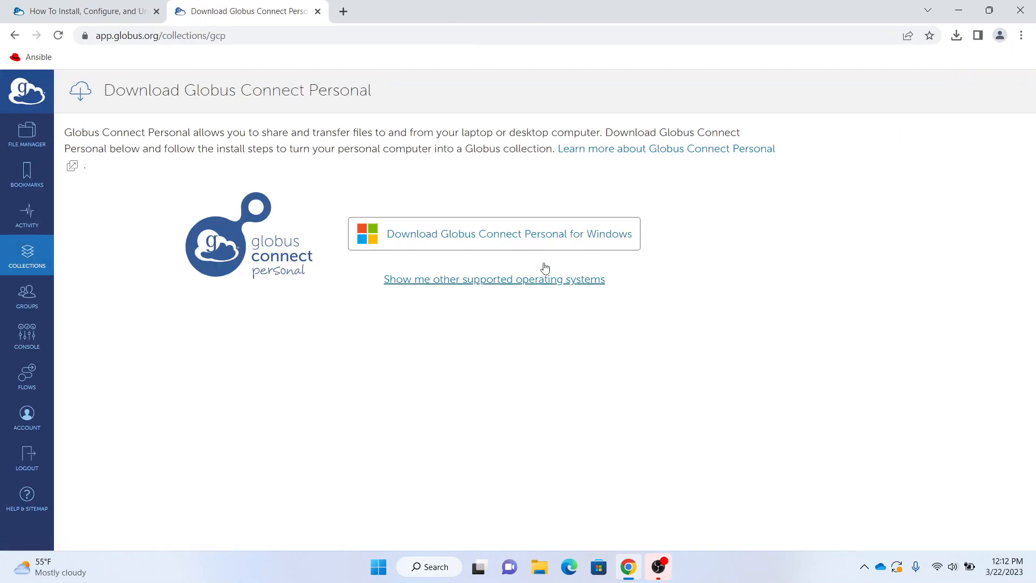
# Download the Windows installer, install to the default folder and launch Globus Connect Personal.
pyautogui.click(554, 240)
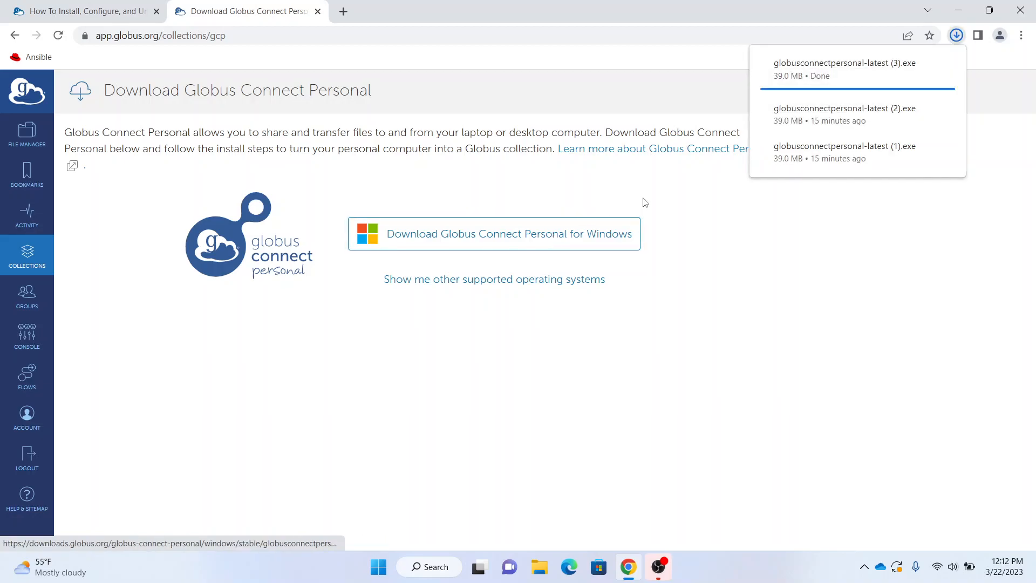
pyautogui.click(842, 65)
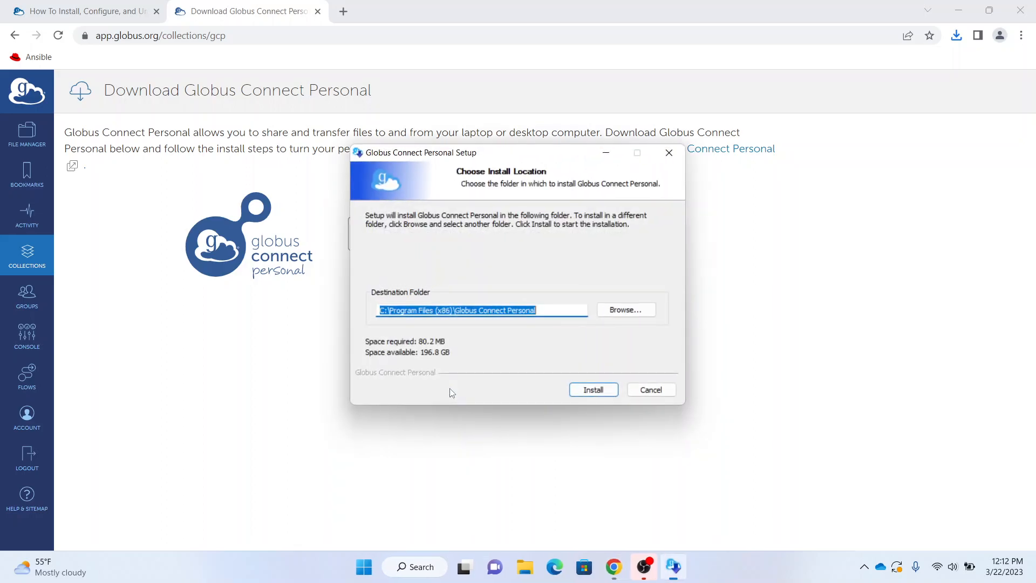
pyautogui.click(582, 395)
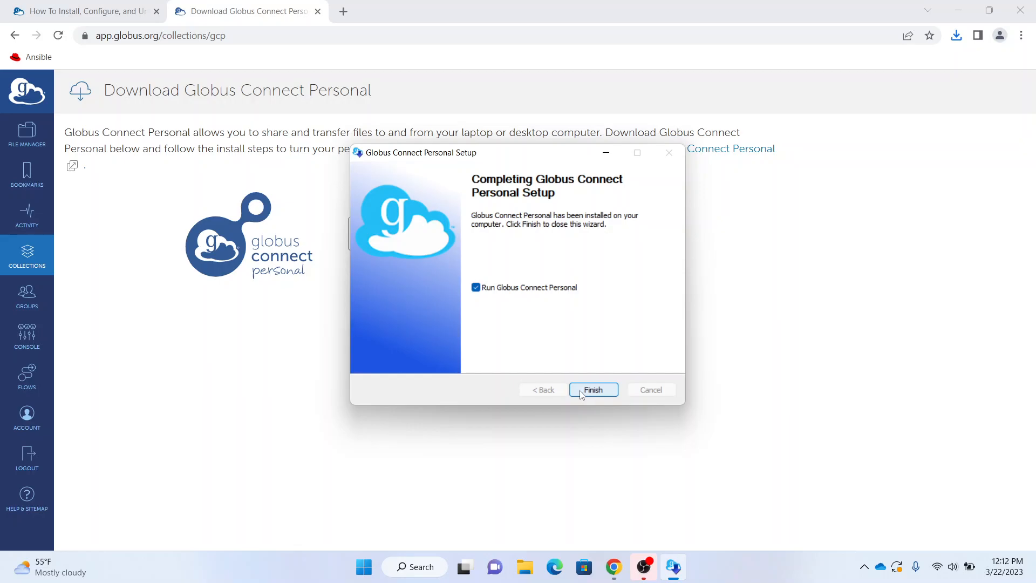
pyautogui.click(581, 395)
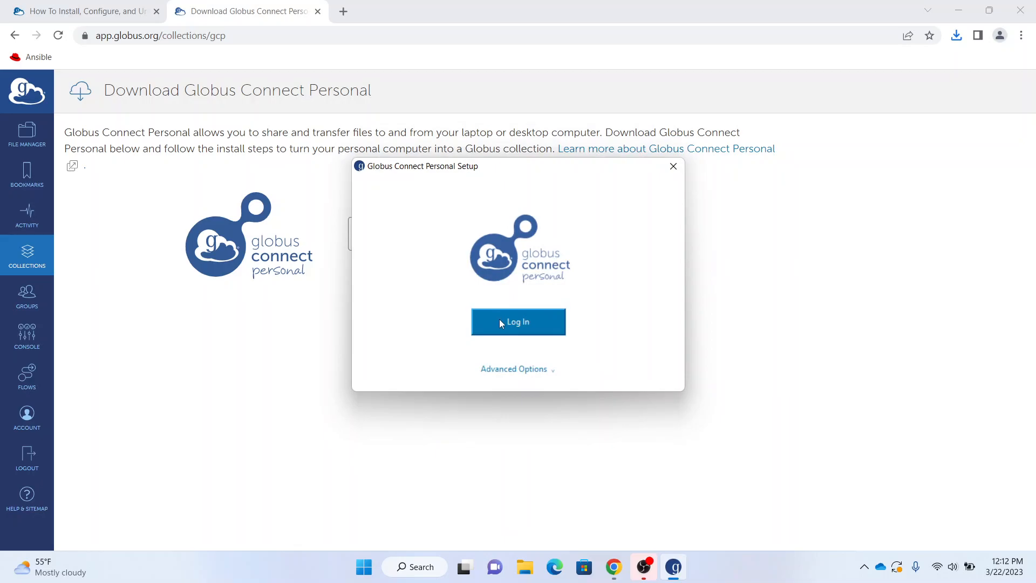
# Log in from the setup window and allow Globus Connect Personal Setup's requested permissions.
pyautogui.click(500, 323)
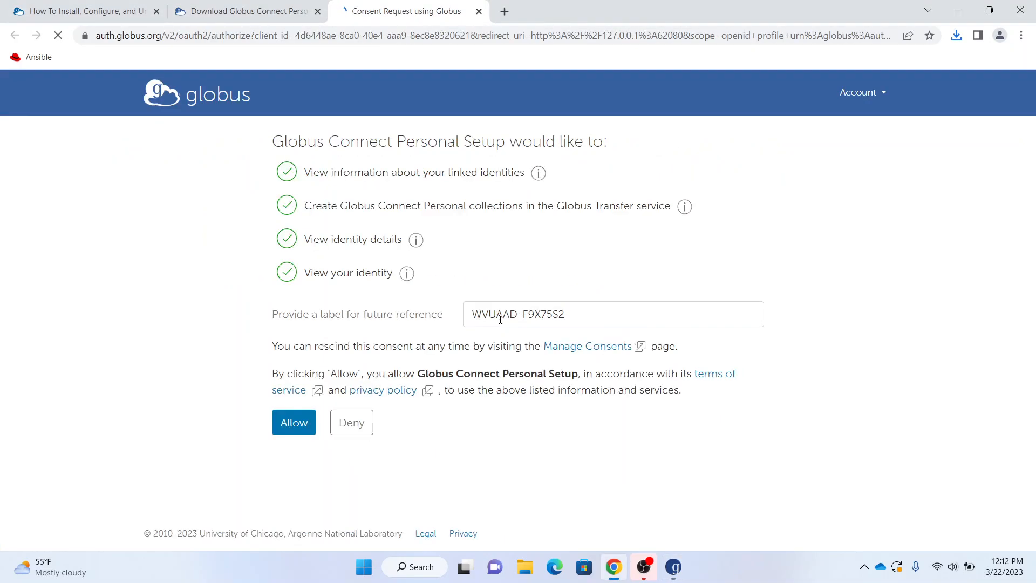
pyautogui.click(288, 425)
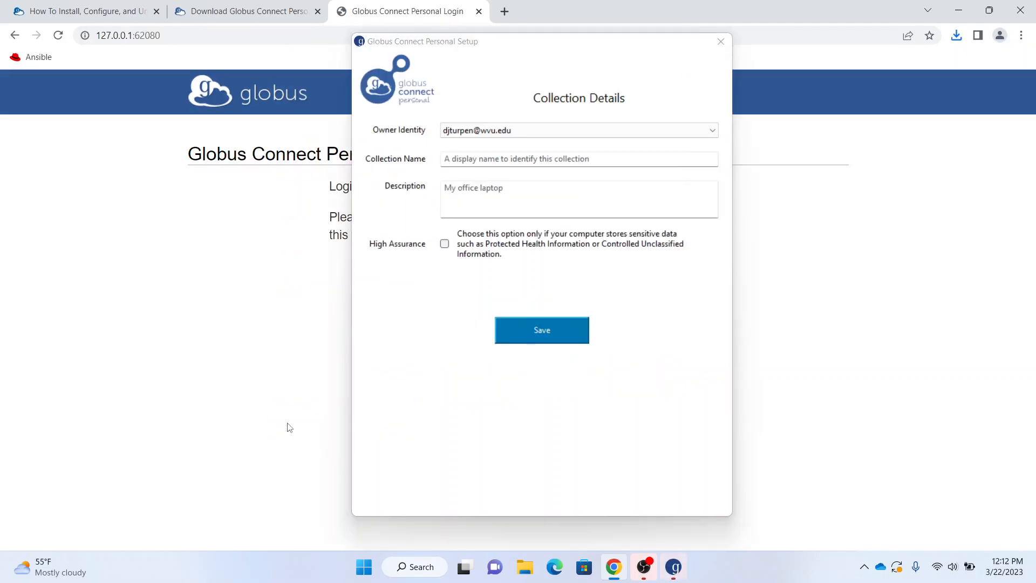
# Name the collection 'Test Collection', save it, exit setup and check the tray icon.
pyautogui.click(560, 162)
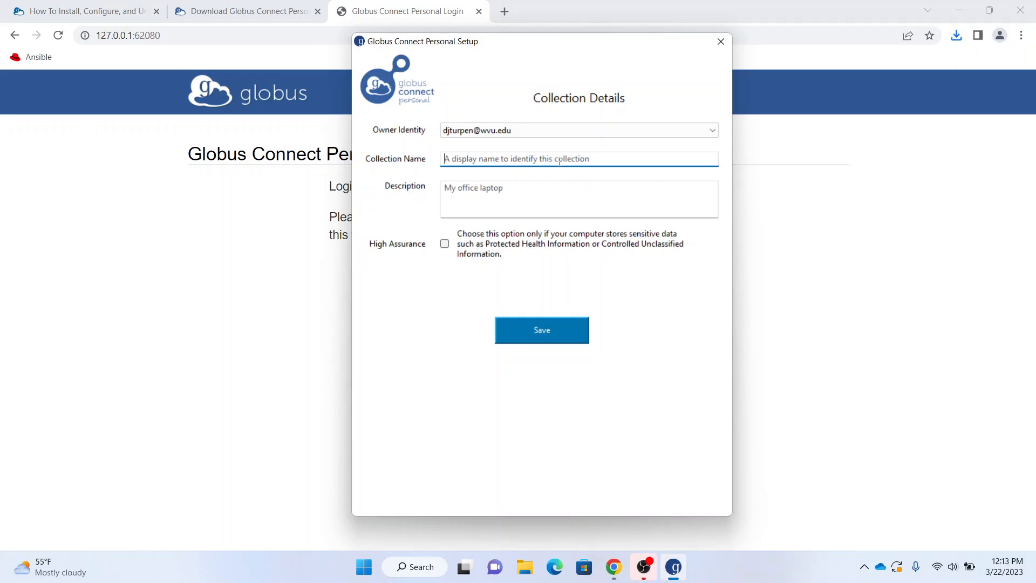
pyautogui.write('Test')
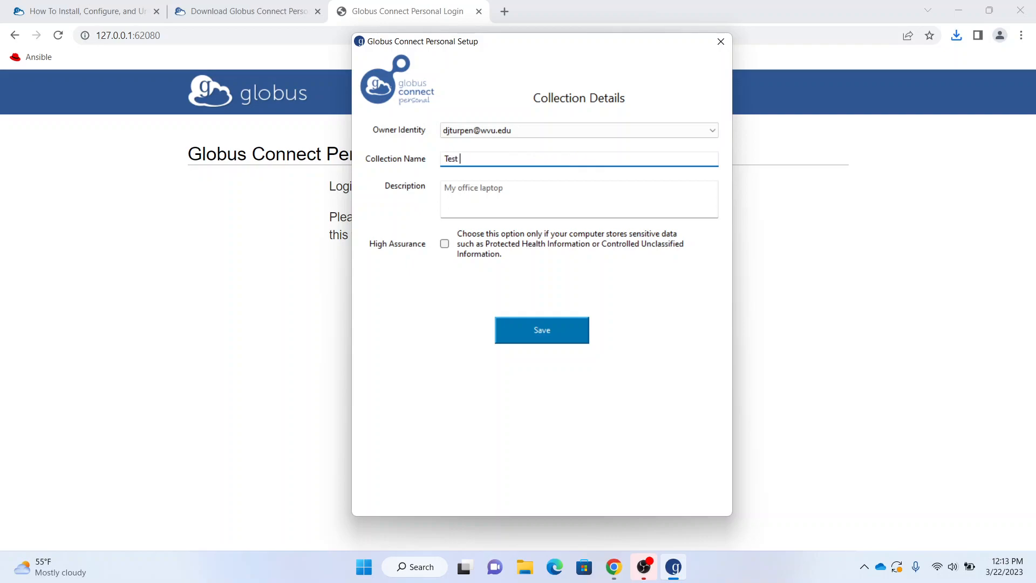
pyautogui.write(' Collection')
pyautogui.click(489, 185)
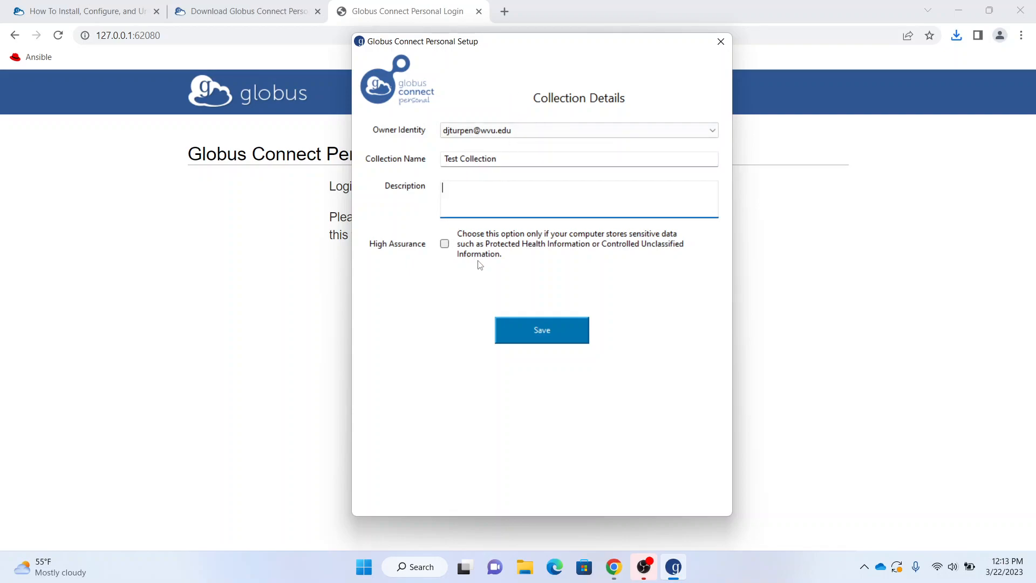
pyautogui.click(542, 330)
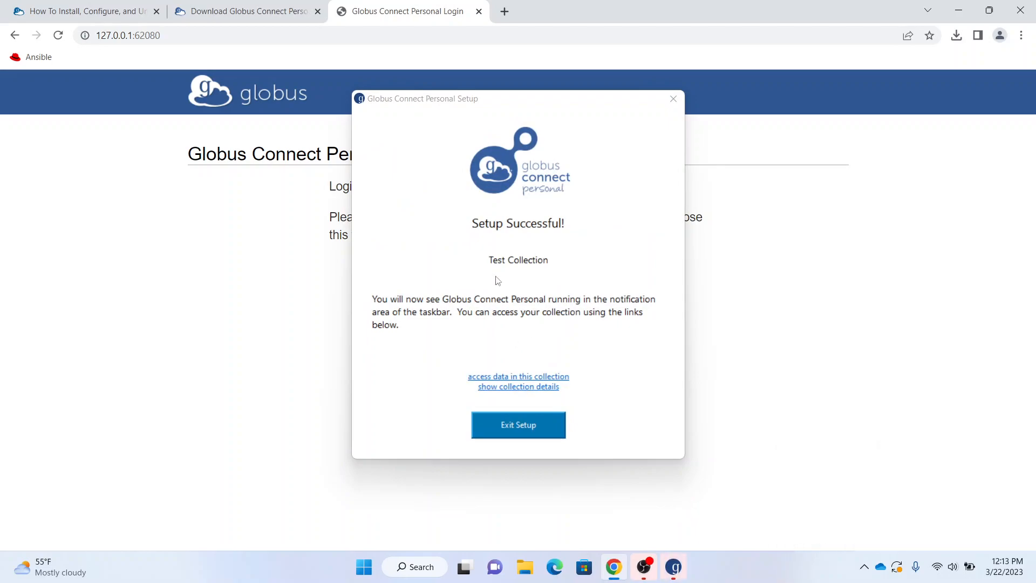
pyautogui.click(535, 427)
pyautogui.click(865, 566)
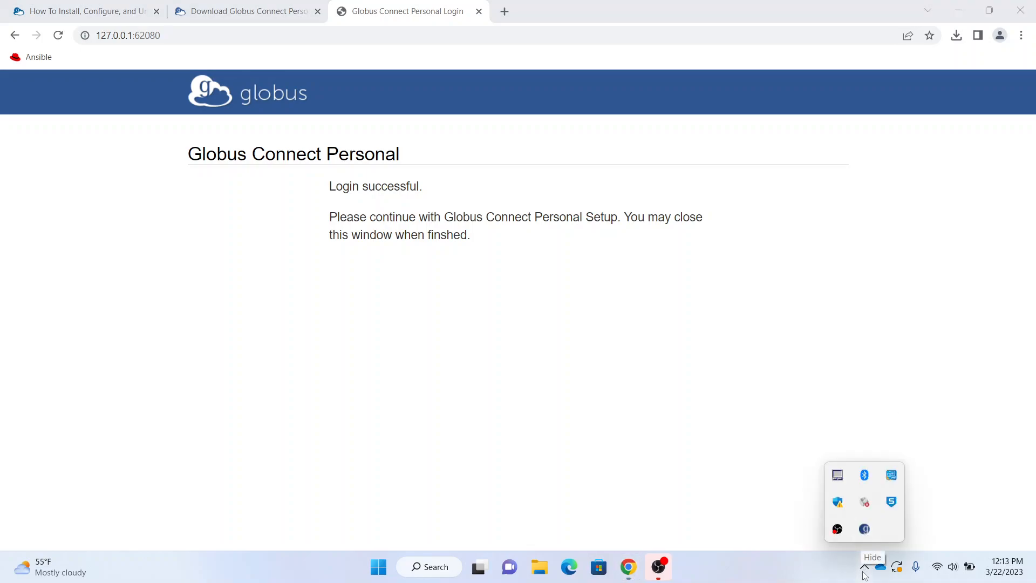
# Open Globus Connect Personal Options from the tray and cancel the add-folder chooser.
pyautogui.rightClick(865, 529)
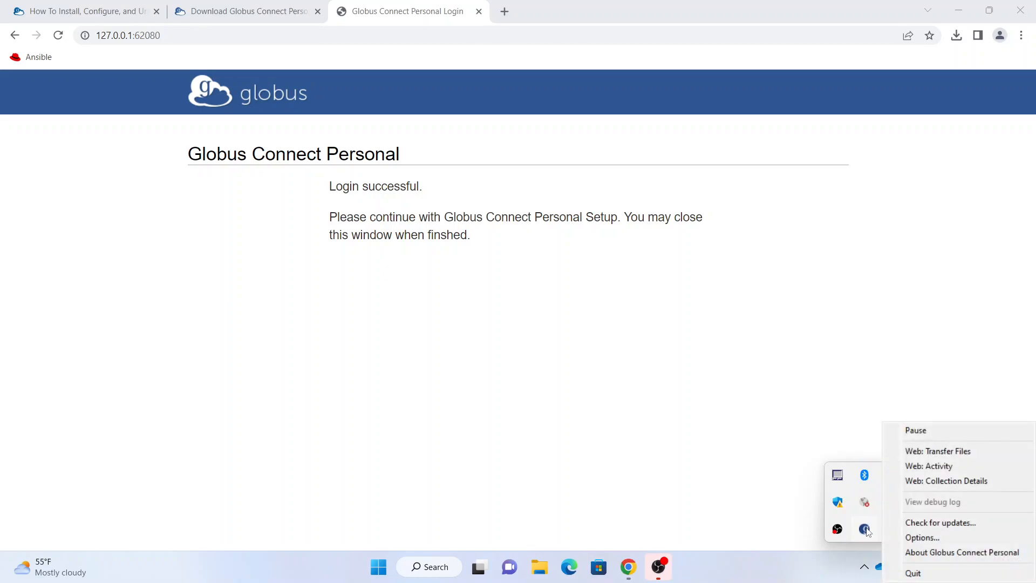
pyautogui.click(924, 538)
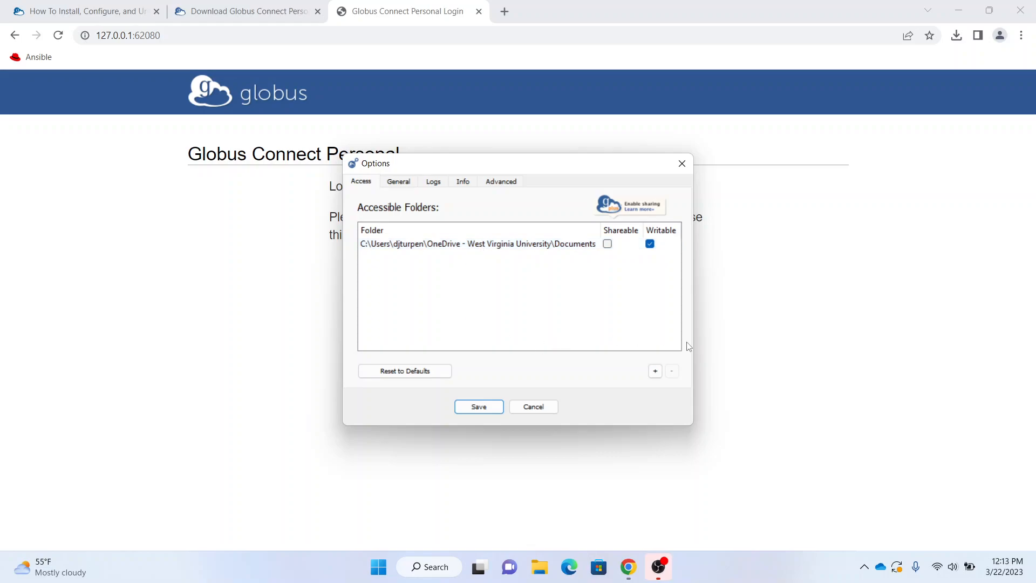
pyautogui.click(656, 370)
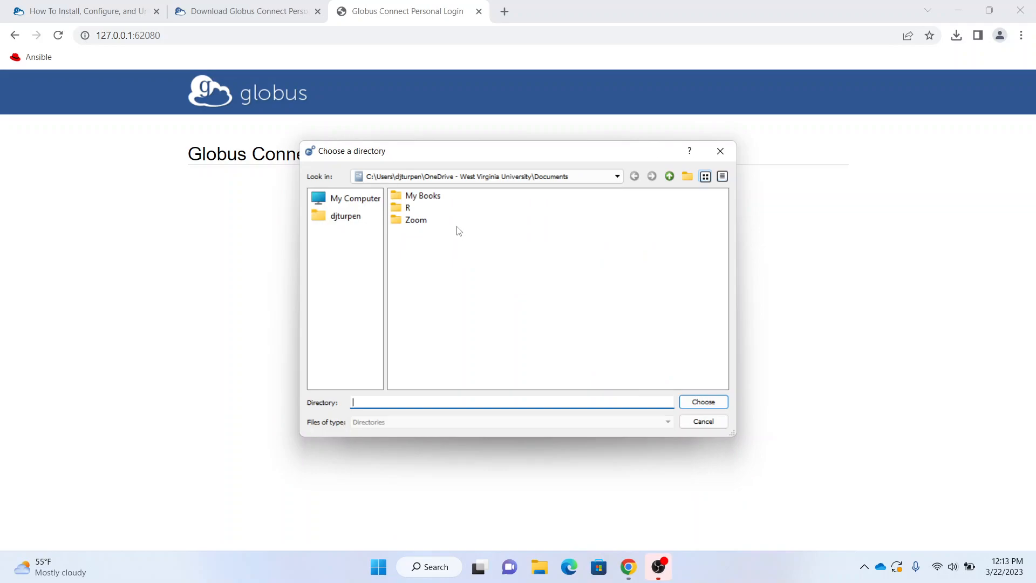
pyautogui.click(720, 151)
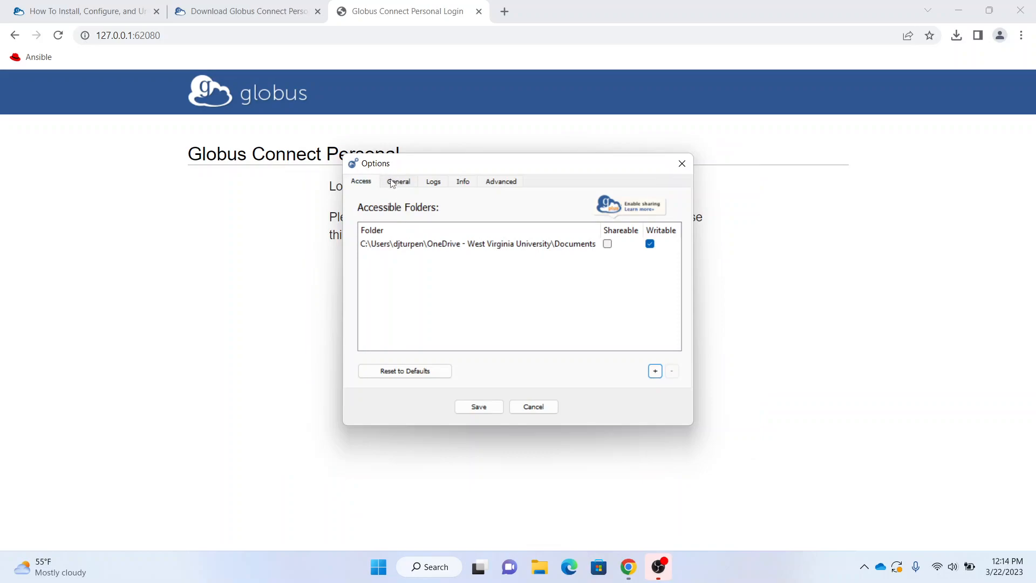
# Keep the General tab's Home Folder as the OneDrive Documents folder and save the options.
pyautogui.click(392, 182)
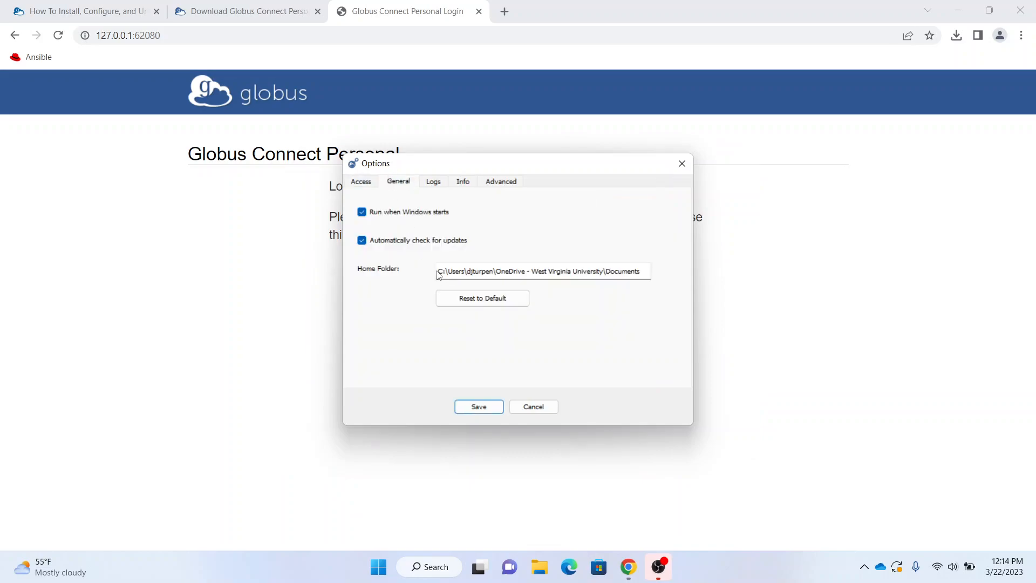
pyautogui.moveTo(440, 271); pyautogui.dragTo(675, 282)
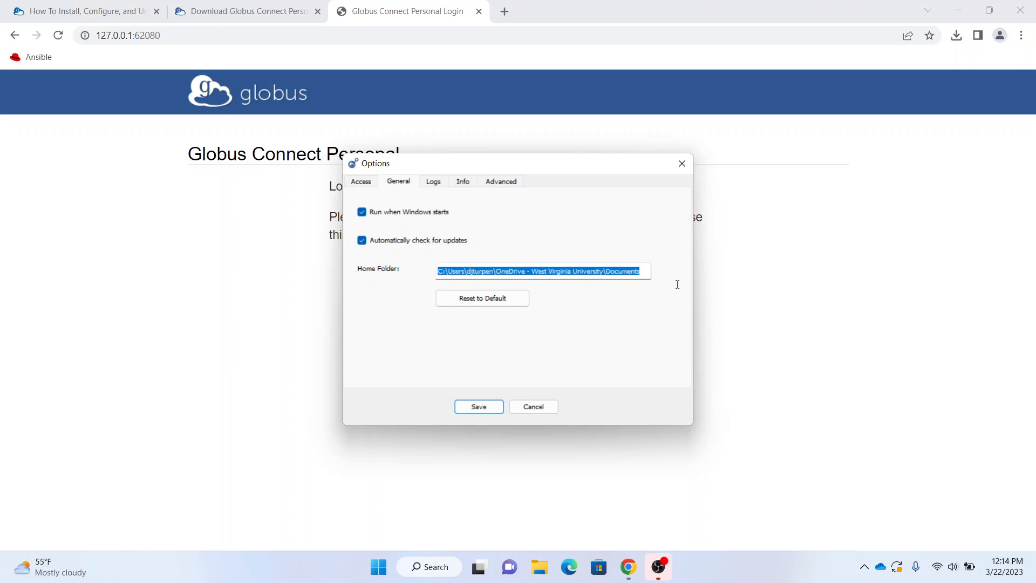
pyautogui.click(647, 270)
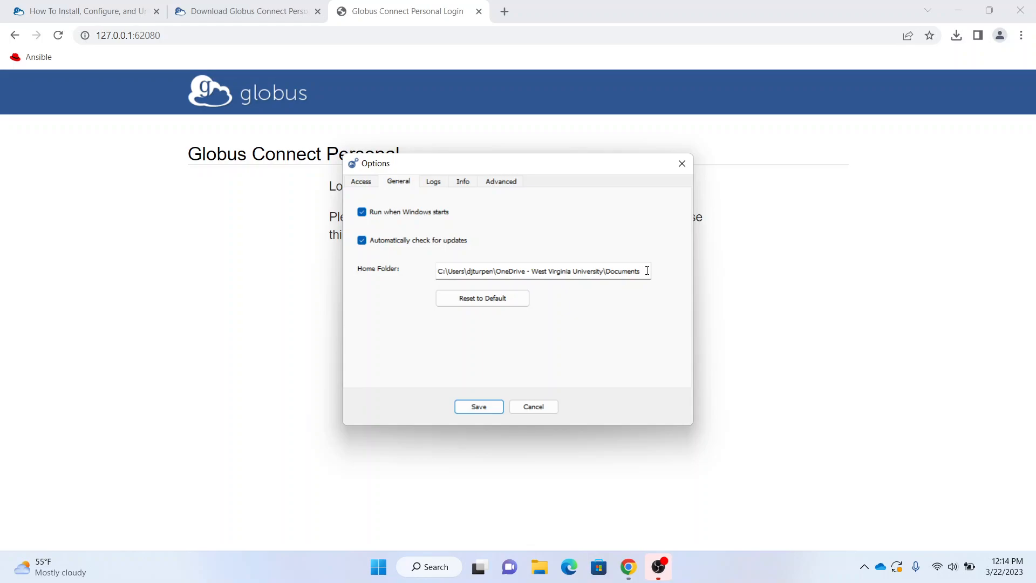
pyautogui.click(647, 270)
pyautogui.click(479, 407)
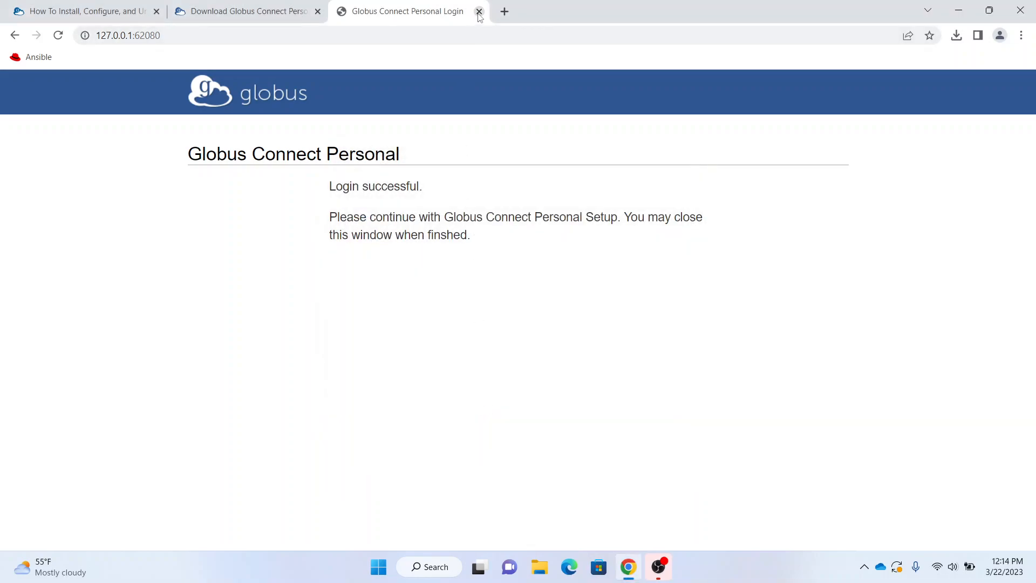
# Close the leftover login and download tabs, go to globus.org and log in to the web app.
pyautogui.click(478, 11)
pyautogui.click(318, 11)
pyautogui.click(237, 29)
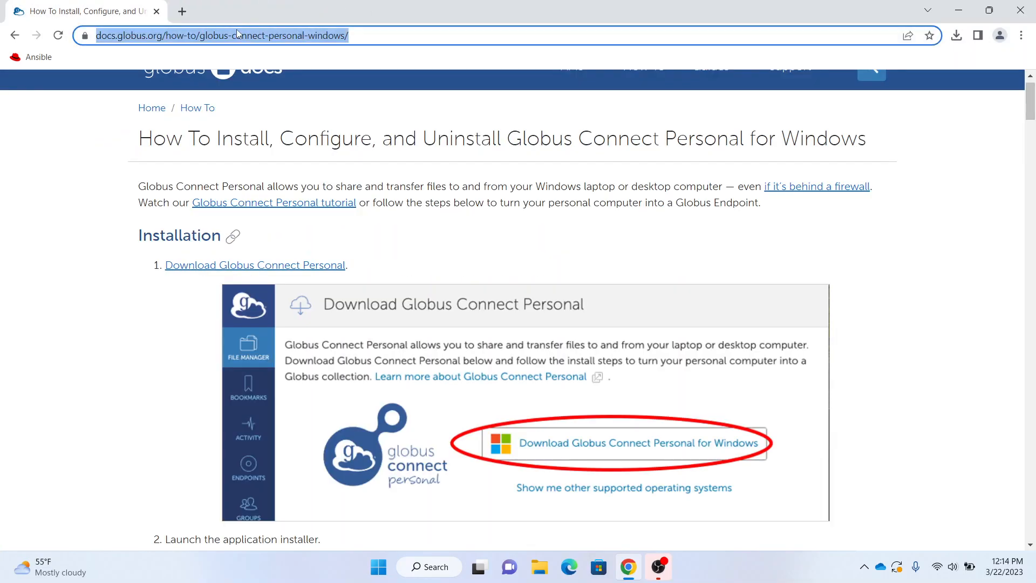
pyautogui.write('globus.org')
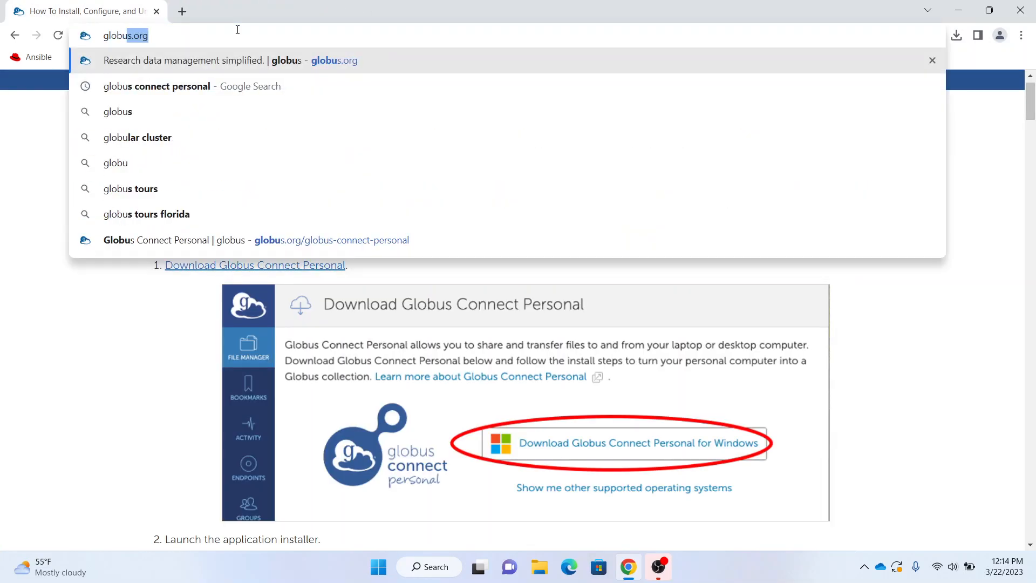
pyautogui.press('Return')
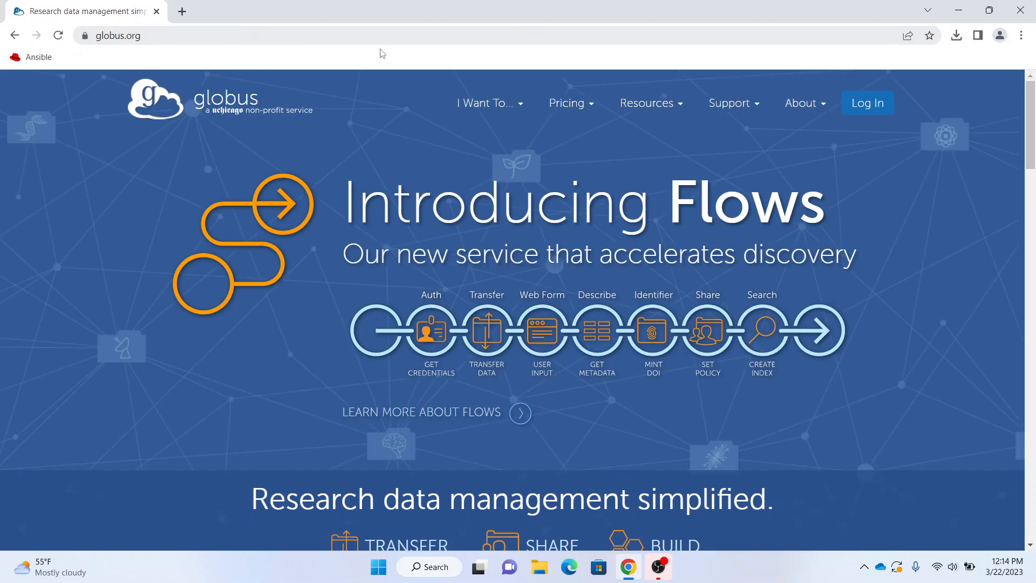
pyautogui.click(882, 104)
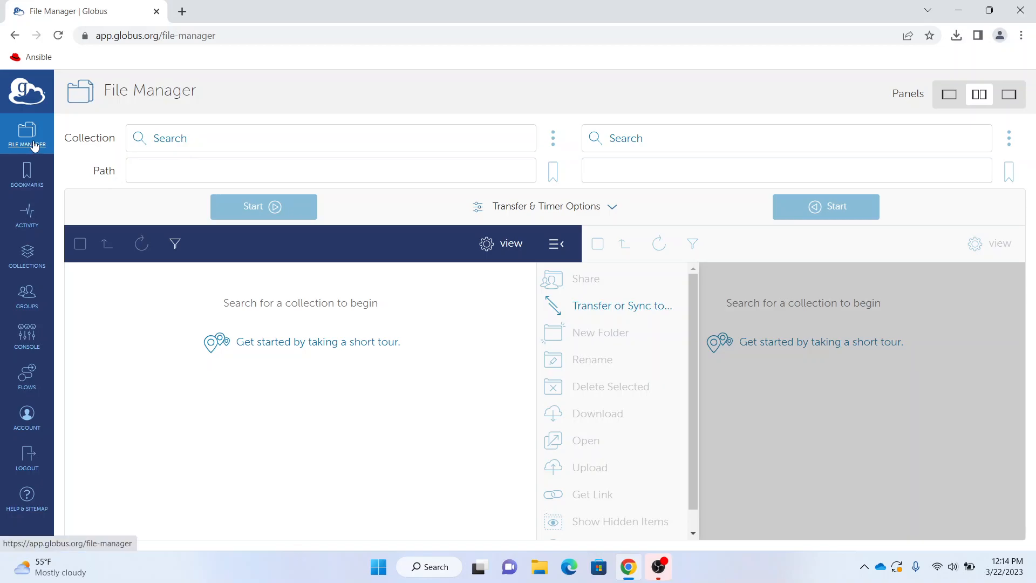
# Load Test Collection into the left File Manager panel via Your Collections, after clearing a 'Test Collection' search.
pyautogui.click(163, 139)
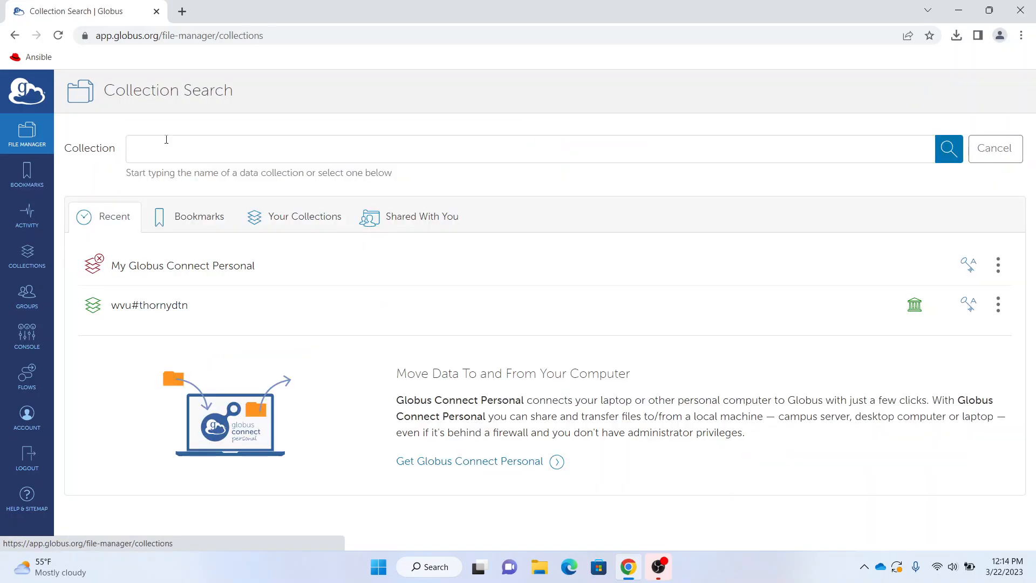
pyautogui.click(165, 148)
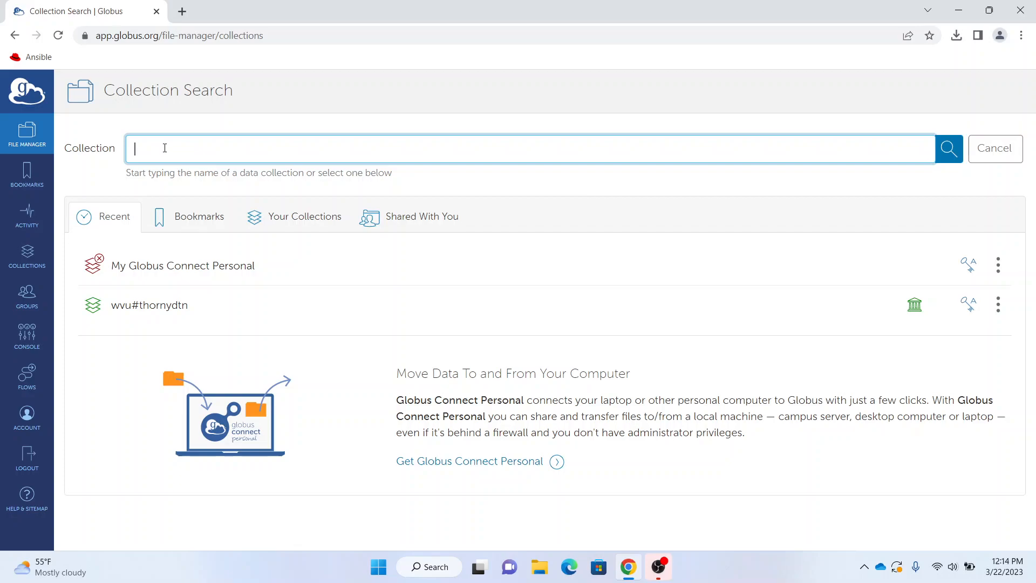
pyautogui.write('Test Collection')
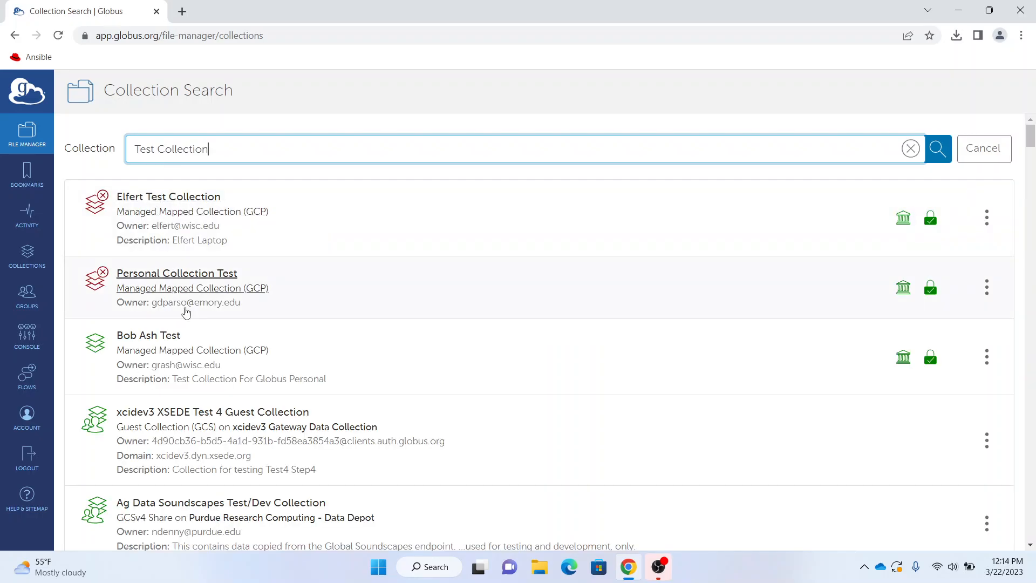
pyautogui.moveTo(1032, 142)
pyautogui.mouseDown()
pyautogui.moveTo(1032, 189)
pyautogui.moveTo(1032, 141)
pyautogui.mouseUp()
pyautogui.click(911, 148)
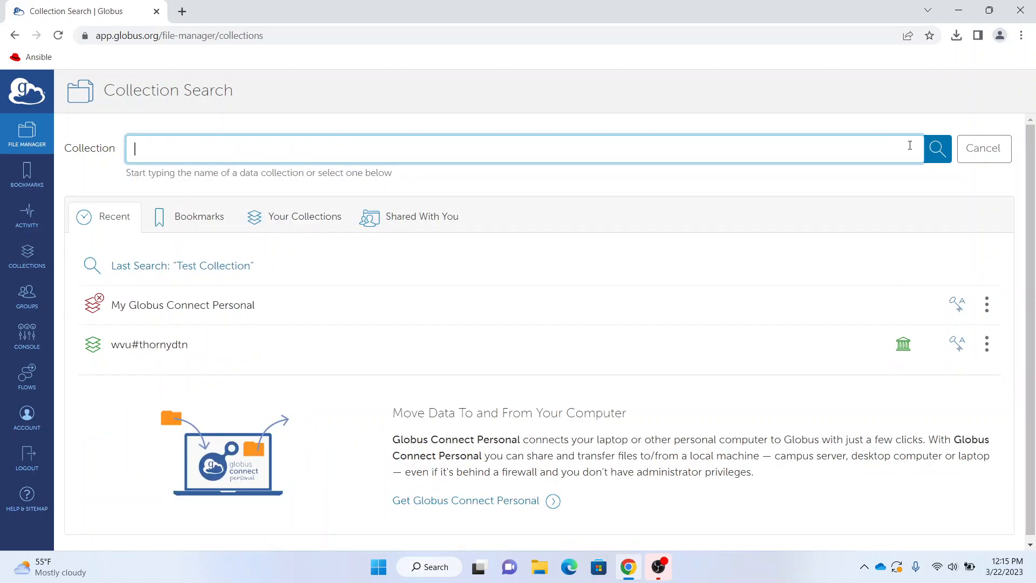
pyautogui.click(280, 222)
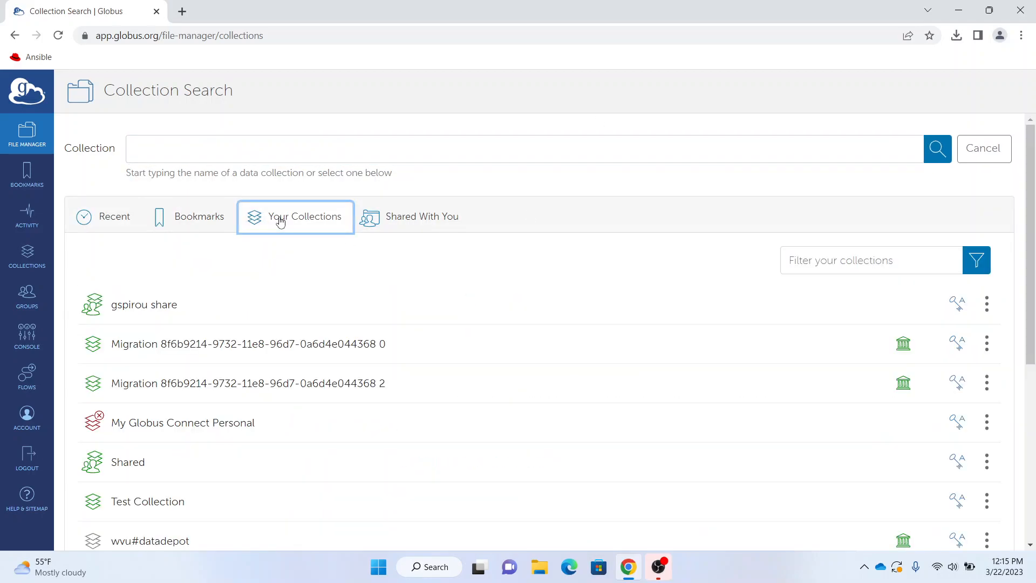
pyautogui.click(157, 507)
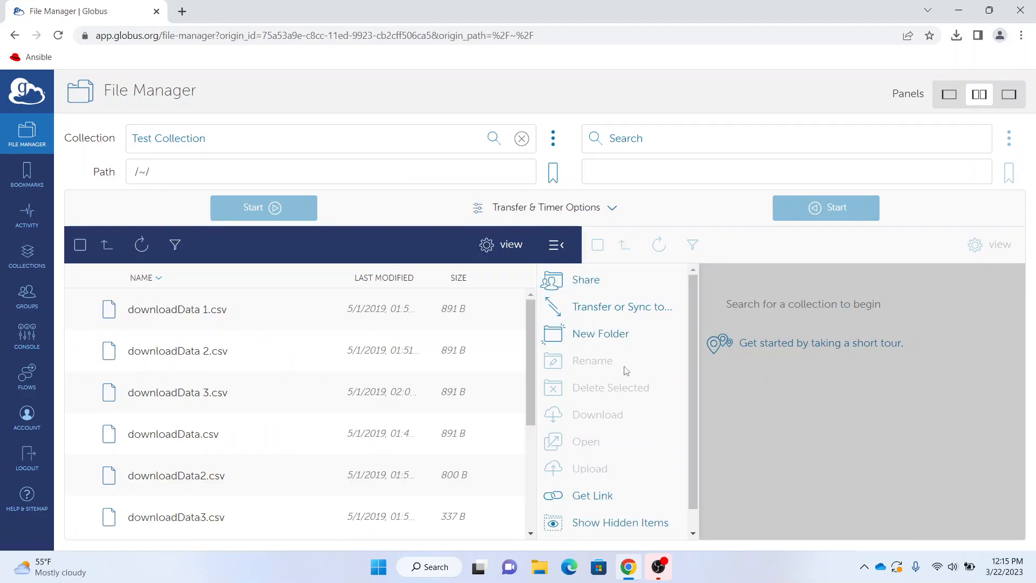
# Tick downloadData 1.csv and search 'wvu#thorny' for the right-panel destination collection.
pyautogui.click(211, 313)
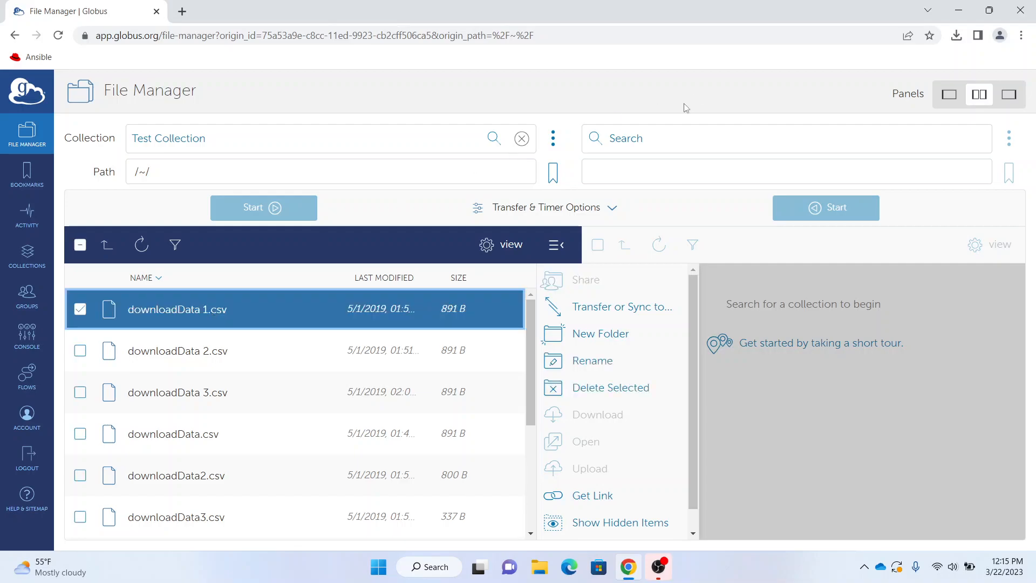
pyautogui.click(637, 138)
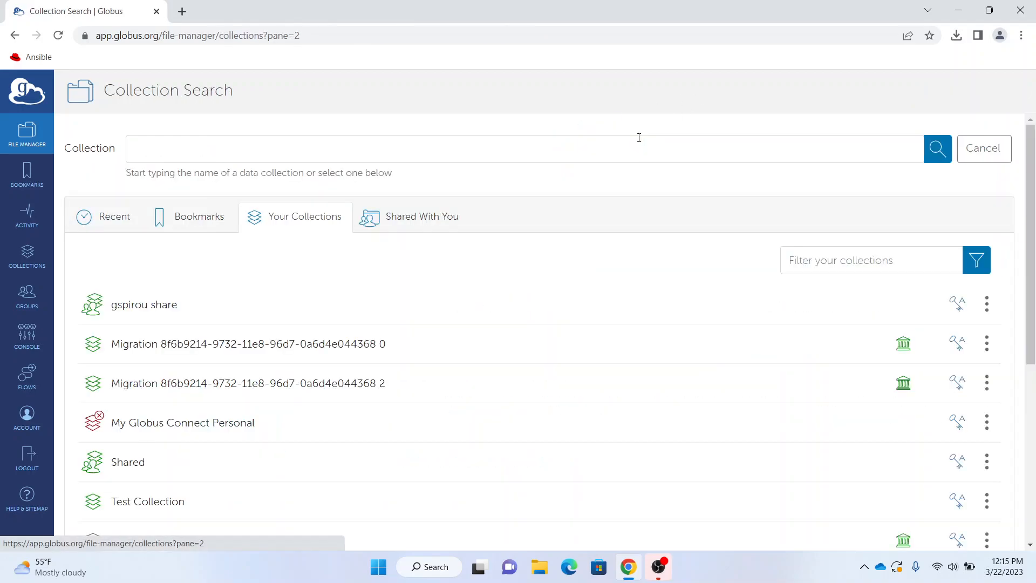
pyautogui.click(620, 149)
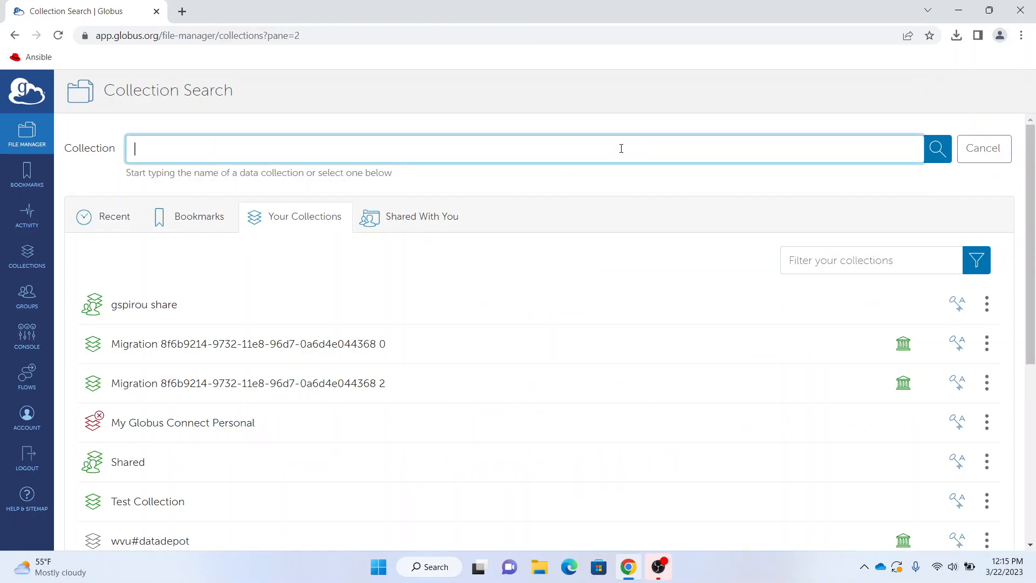
pyautogui.write('wvu#thornydtn')
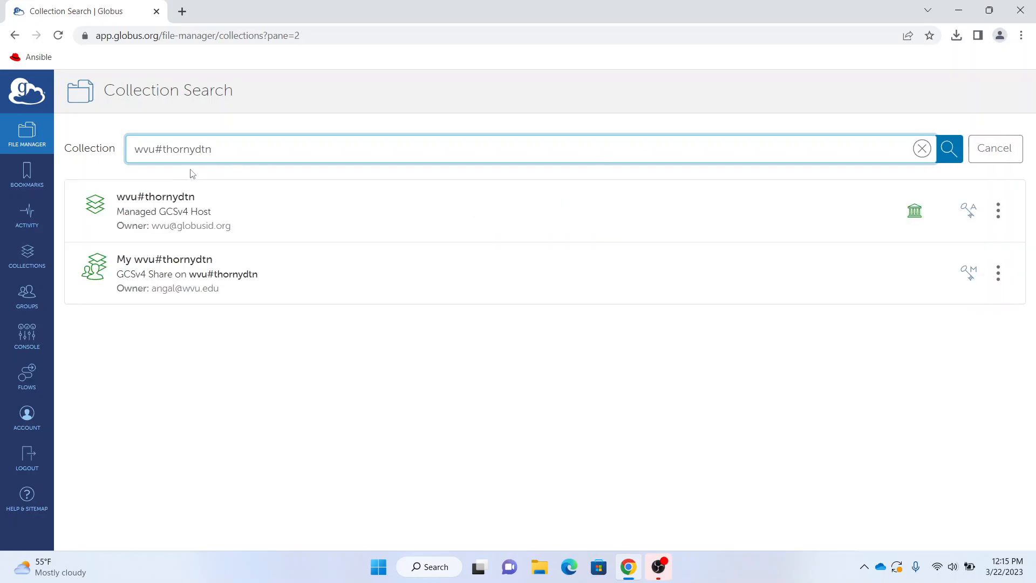
# Send downloadData 1.csv to your scratch subfolder on wvu#thornydtn, then view the transfer details.
pyautogui.click(190, 201)
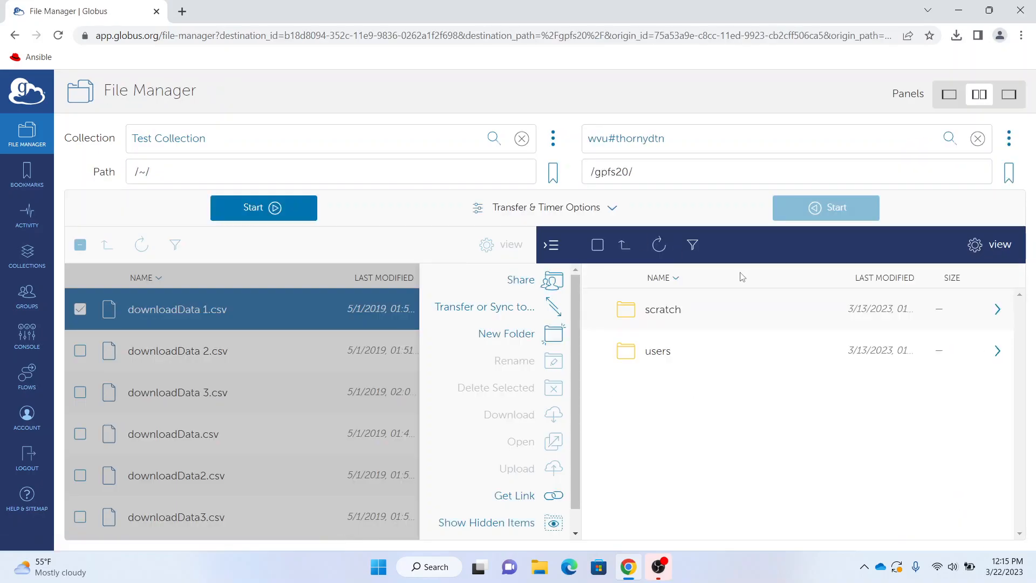
pyautogui.doubleClick(674, 316)
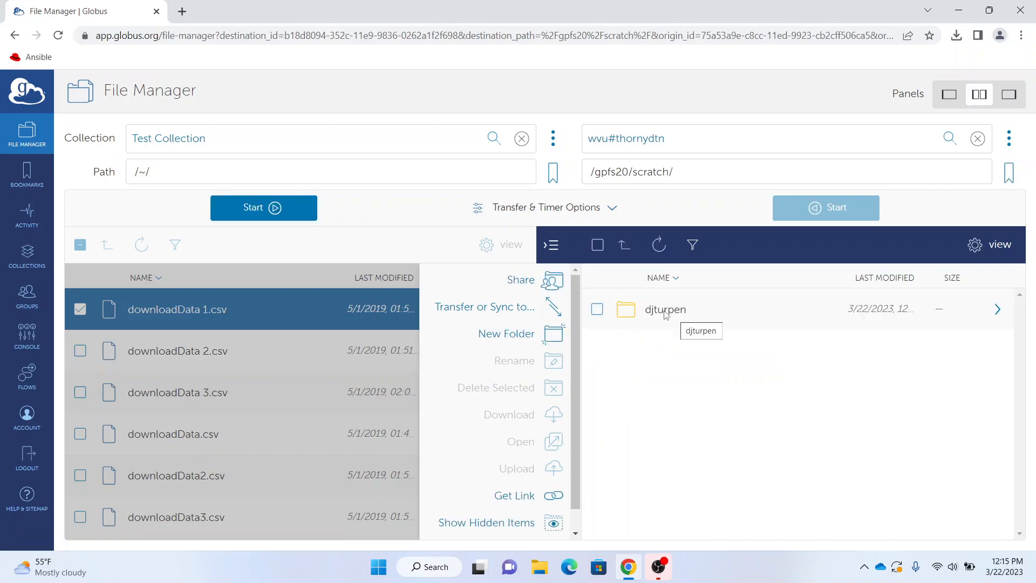
pyautogui.doubleClick(666, 315)
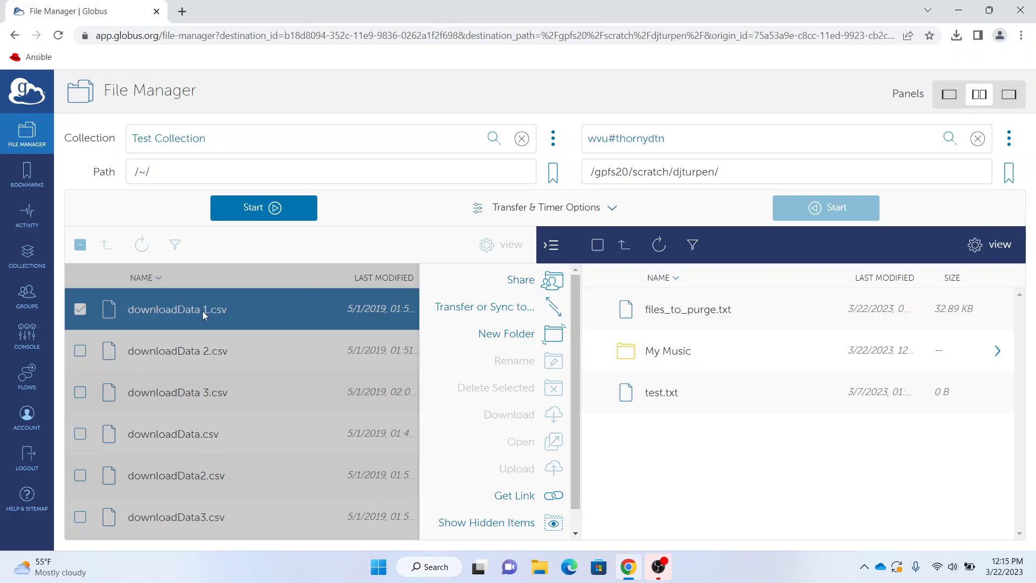
pyautogui.click(280, 208)
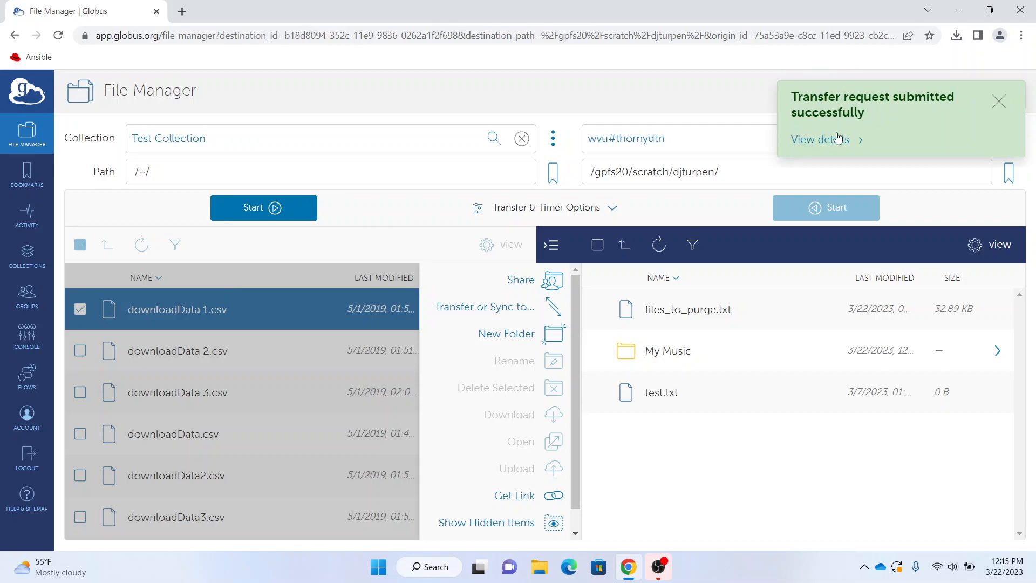
pyautogui.click(829, 141)
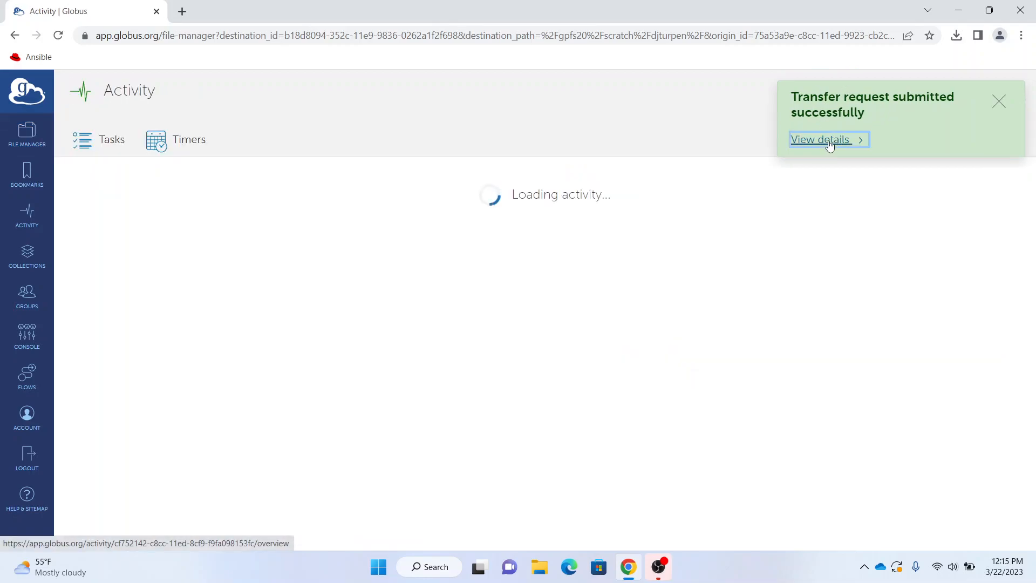